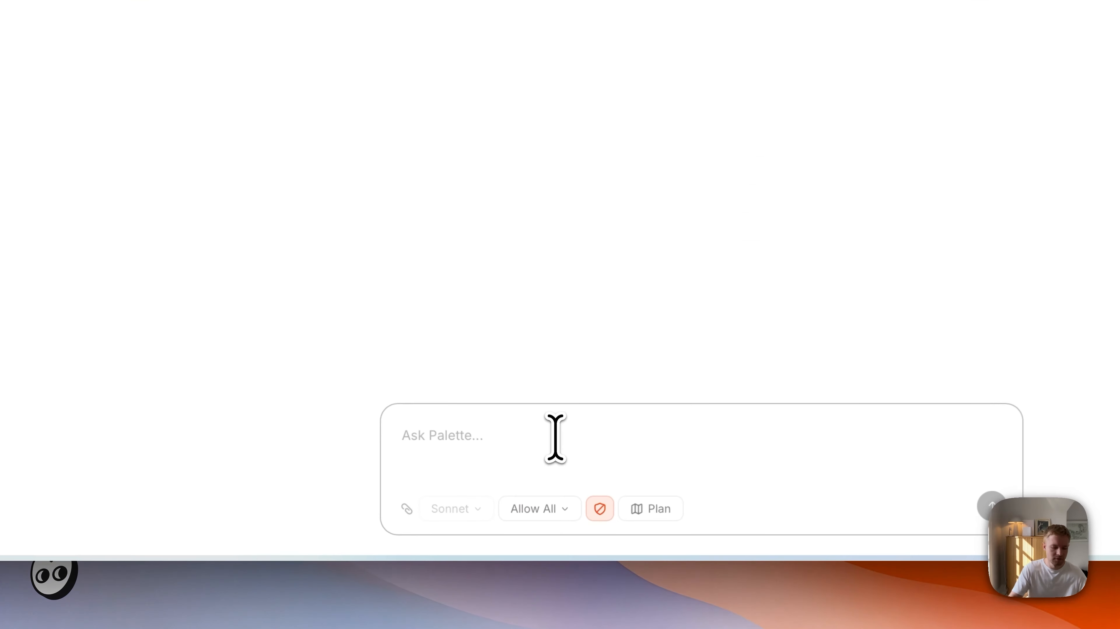
Step: Reply "Nope thats it" to the assistant's question about the role and current focus
click(556, 437)
text(No)
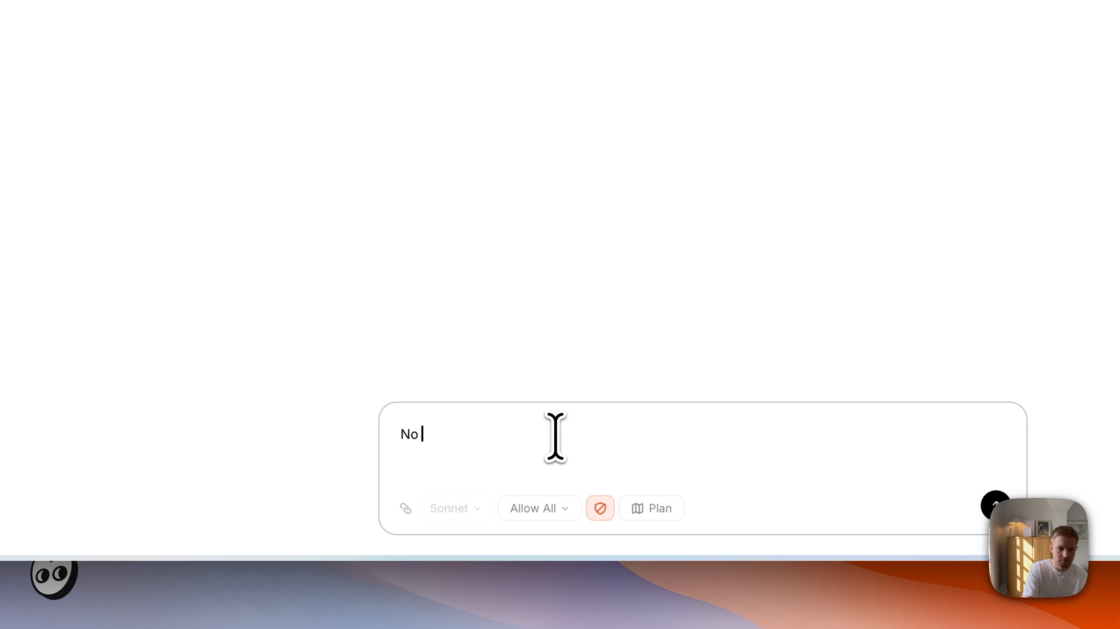
text(pe thats it)
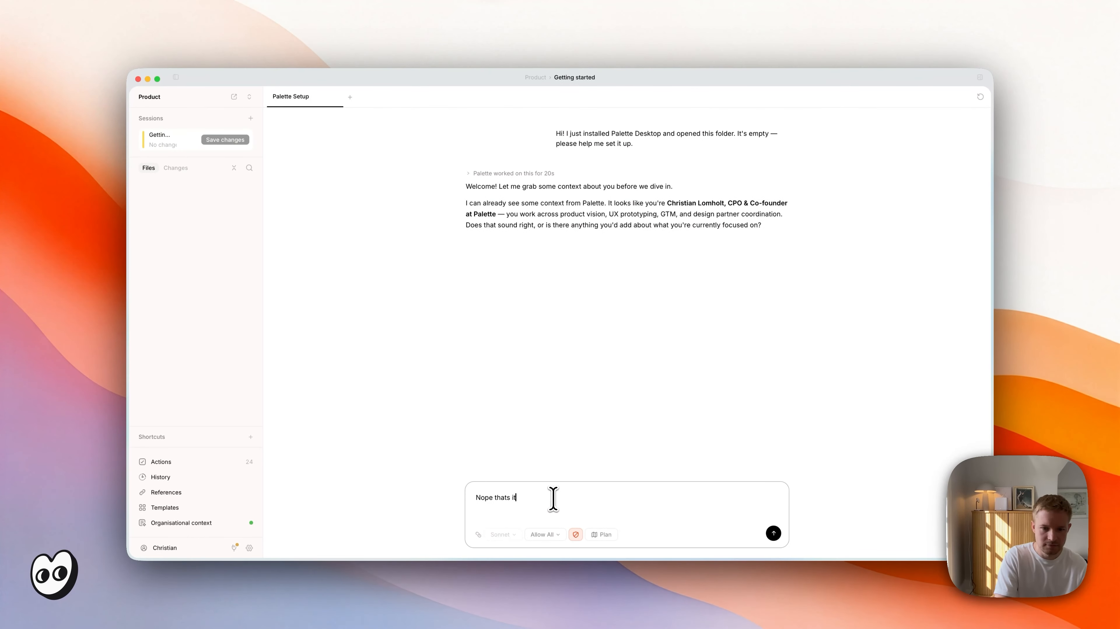
key(Return)
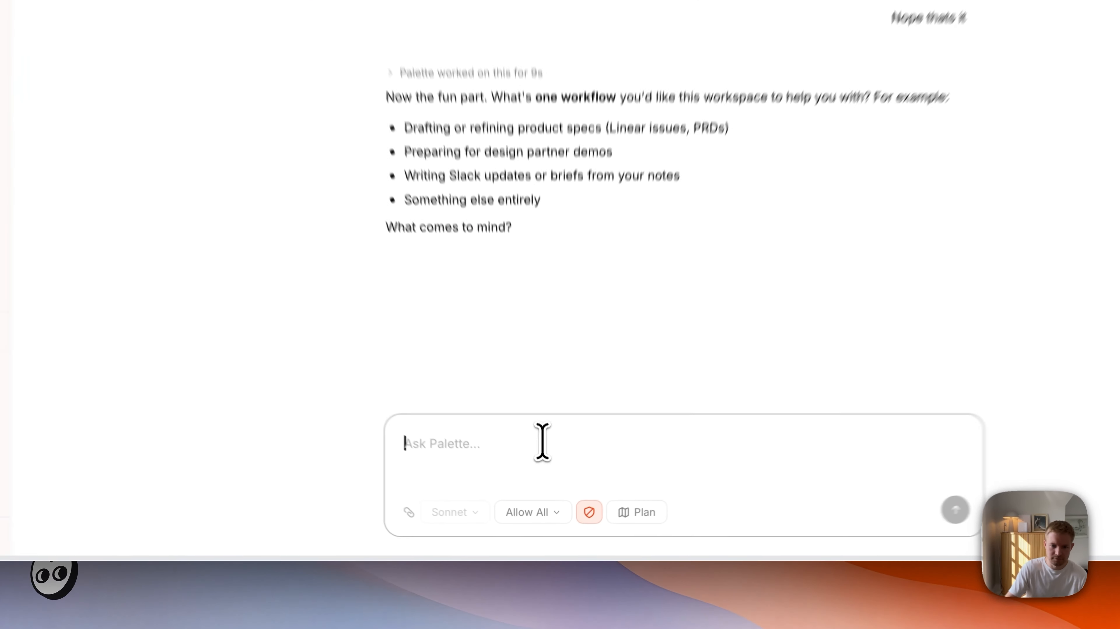
Step: Answer the workflow question with "Product specs" and send it
click(550, 496)
text(Product specs)
key(Return)
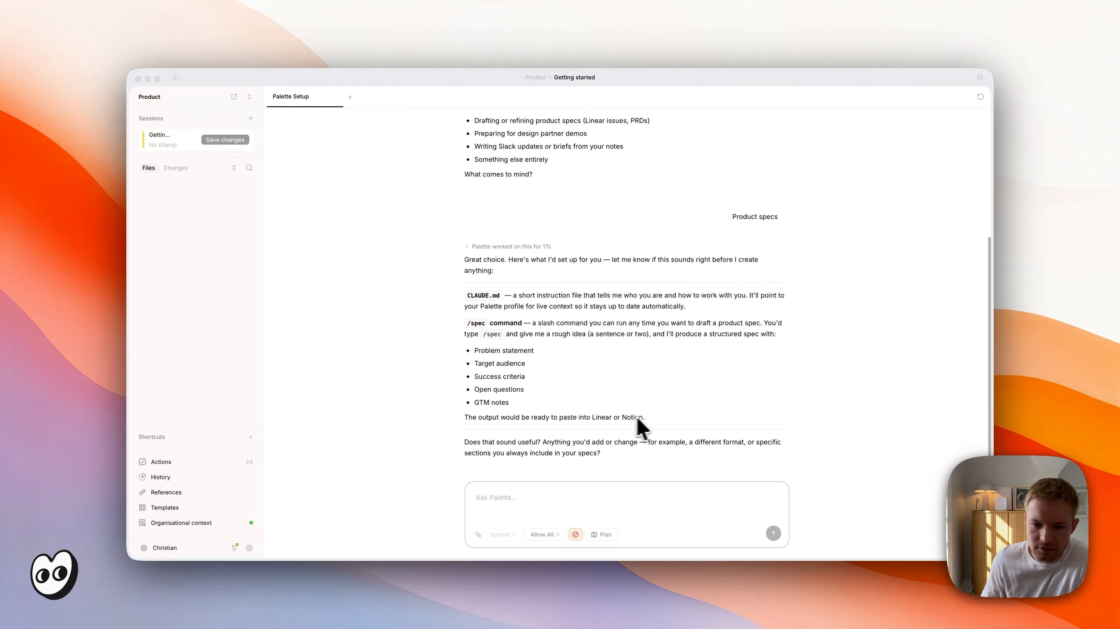
Step: Approve the proposed CLAUDE.md and /spec command setup by replying "Yeah, that sounds great"
click(546, 492)
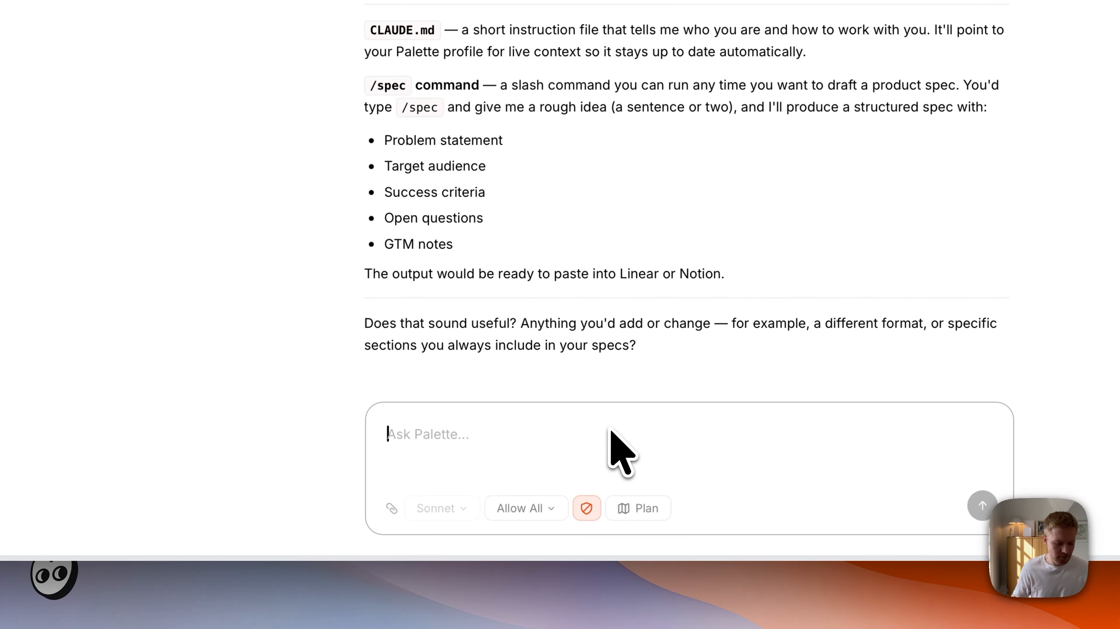
text(Yeah)
text(, that sounds great)
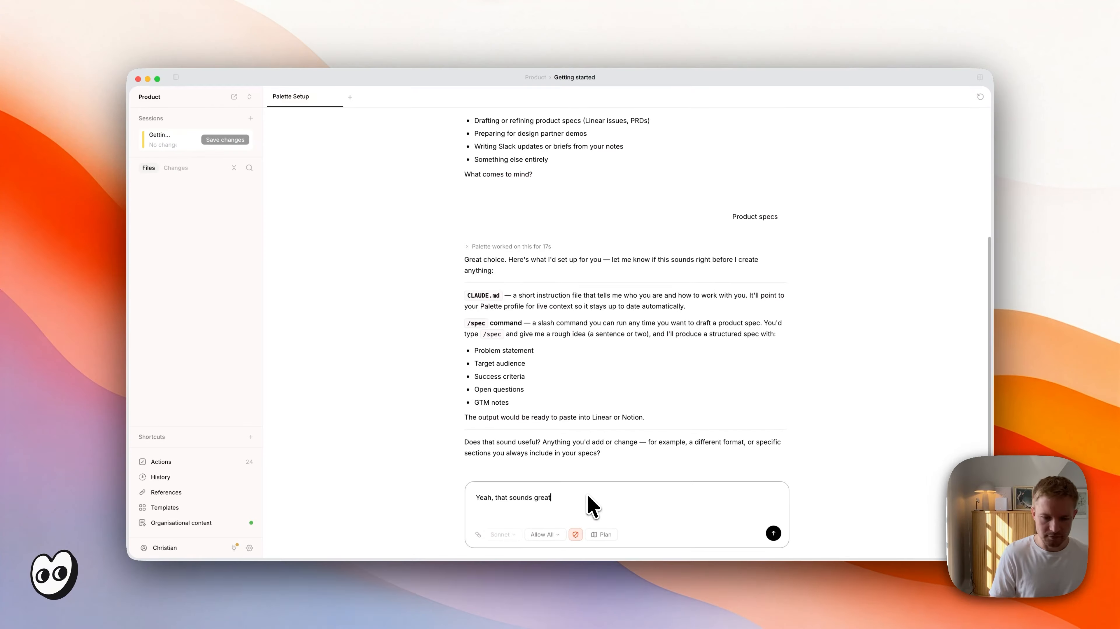
key(Return)
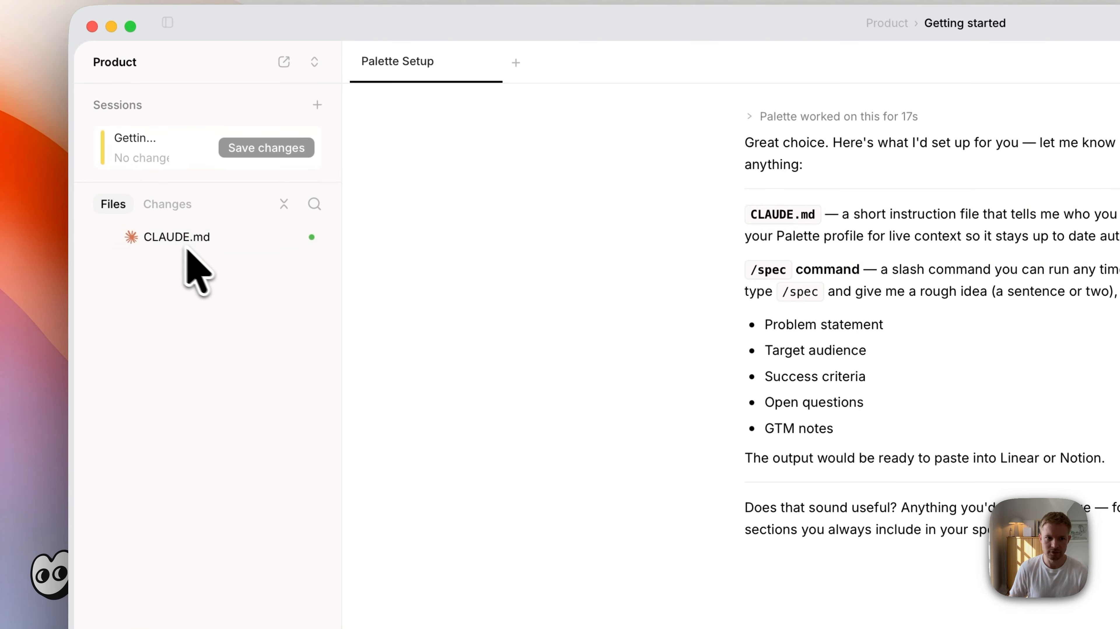
Step: Expand the assistant's work log for the file creation, review its reasoning, and collapse it again
click(615, 300)
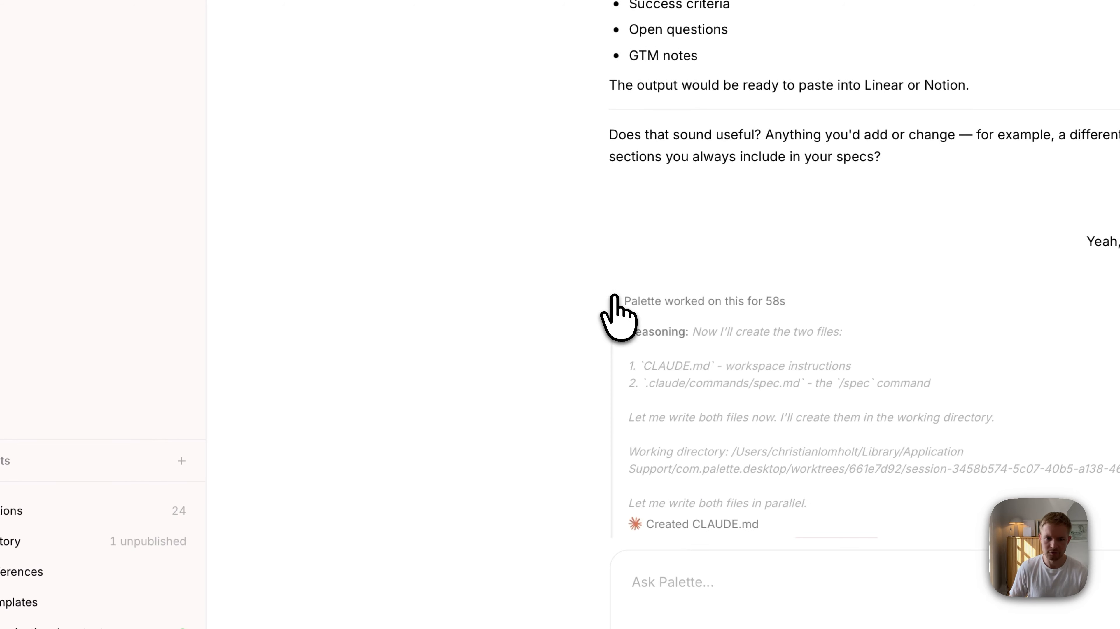
click(615, 301)
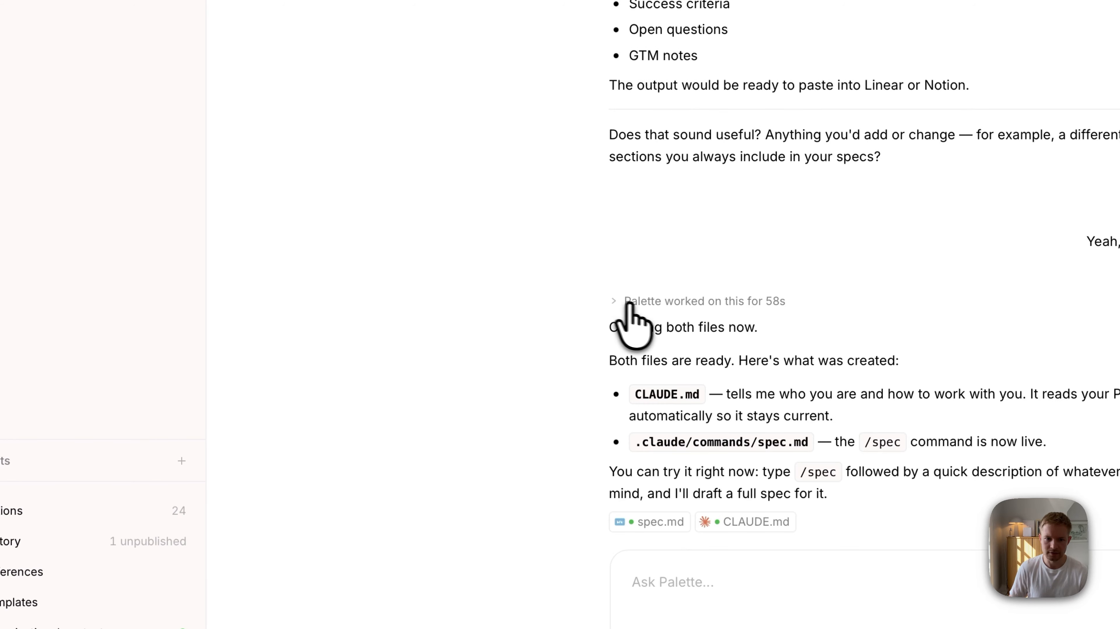
click(617, 301)
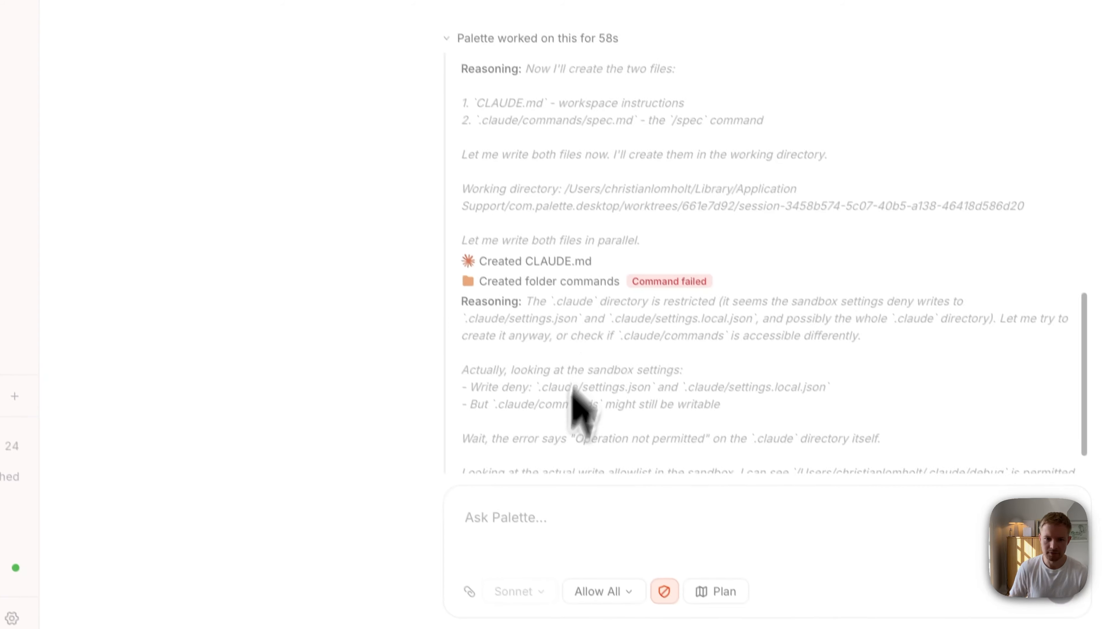
click(462, 150)
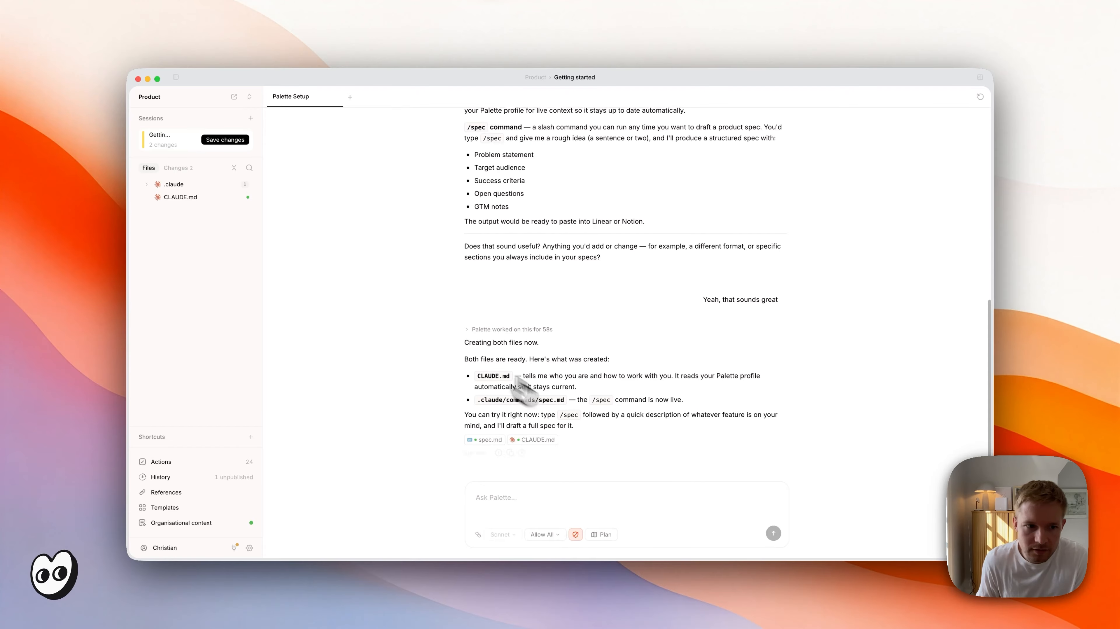
Step: Expand the .claude and commands folders and view the new spec.md and CLAUDE.md files
click(154, 183)
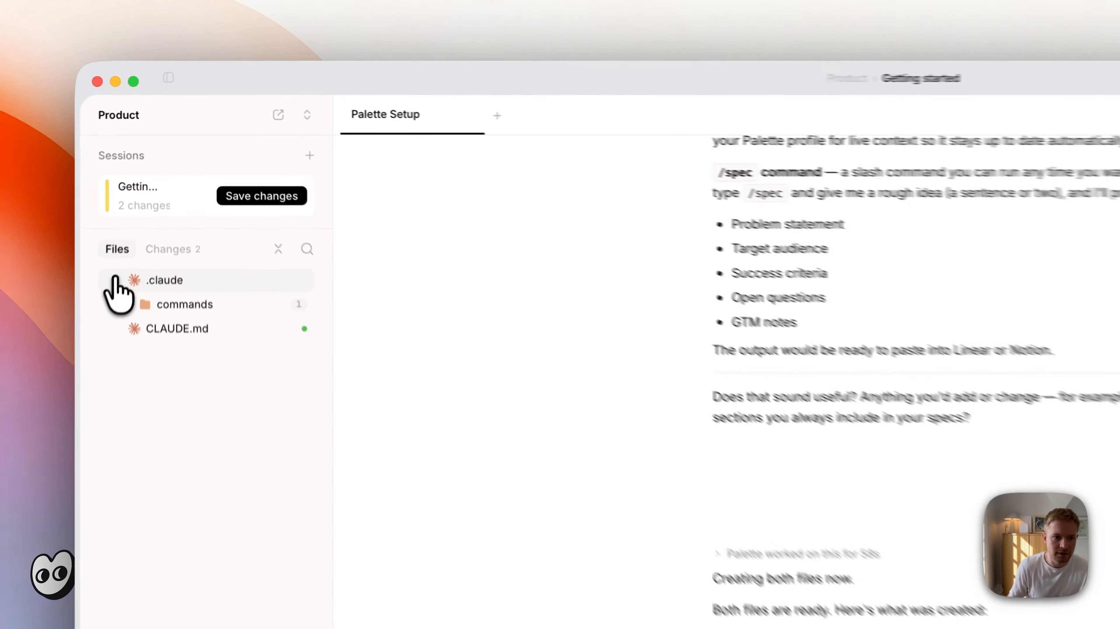
click(151, 197)
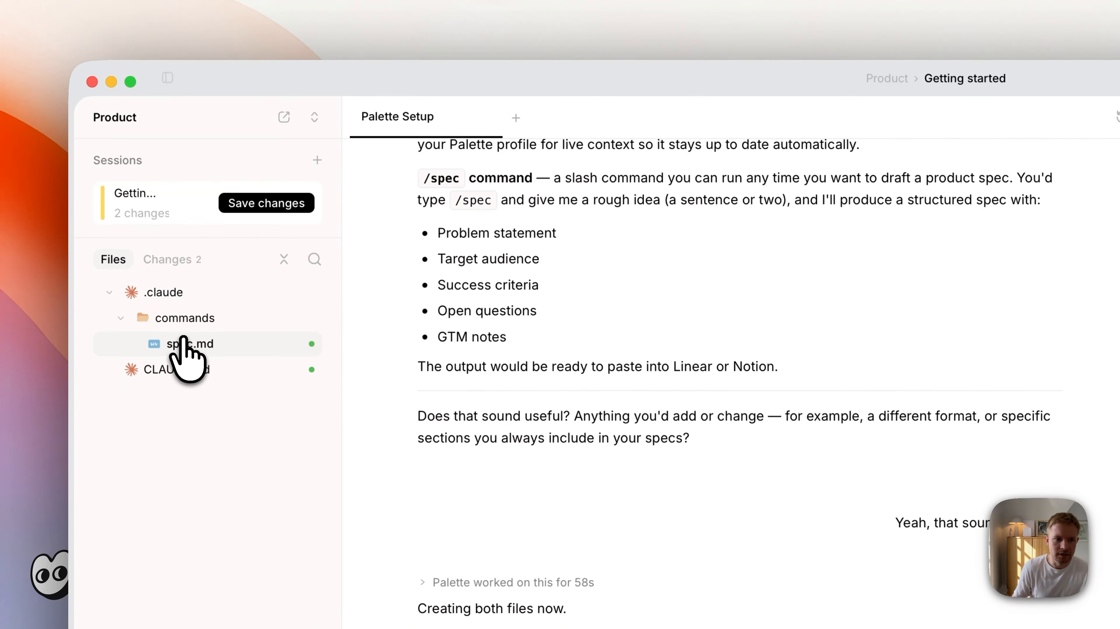
click(176, 345)
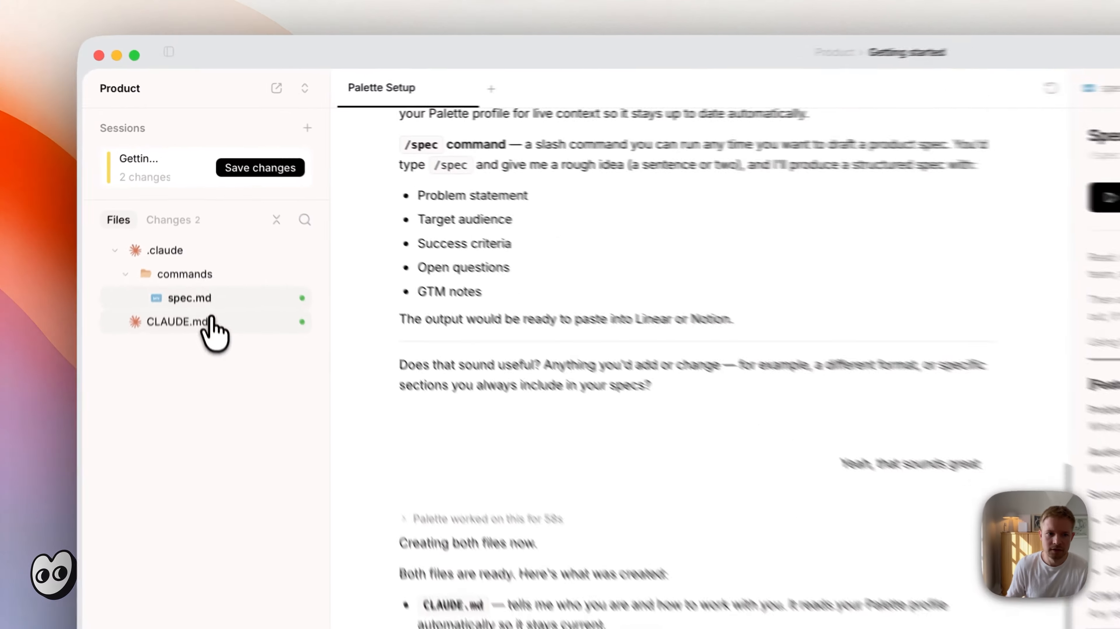
click(202, 218)
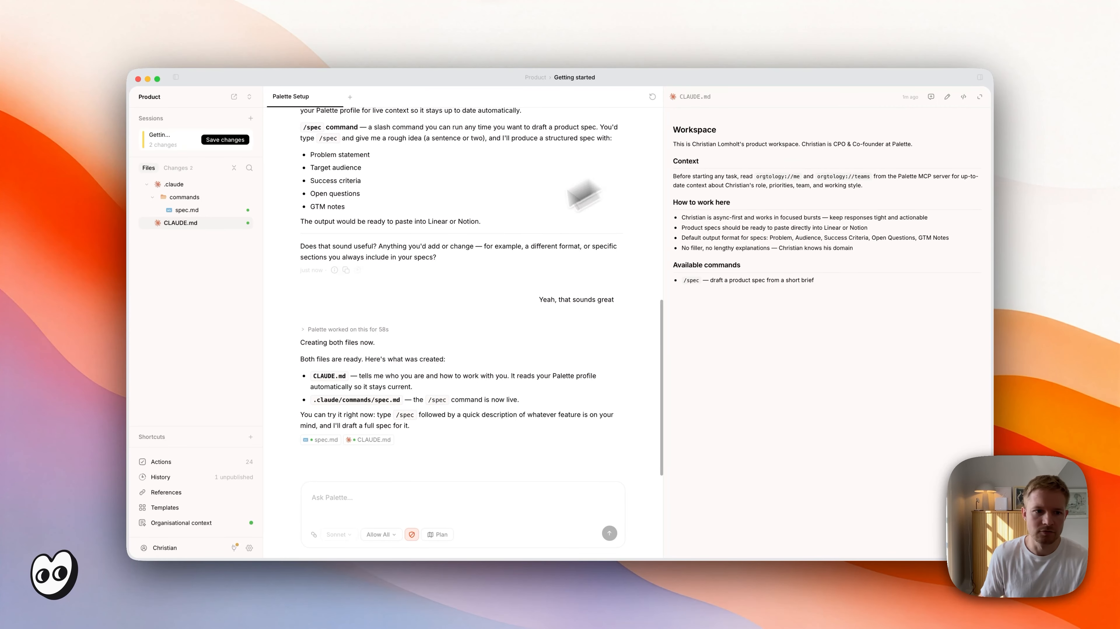
Step: Run the /spec command from spec.md and submit the idea for an HTML publishing feature with shareable links and viewer comments
click(182, 211)
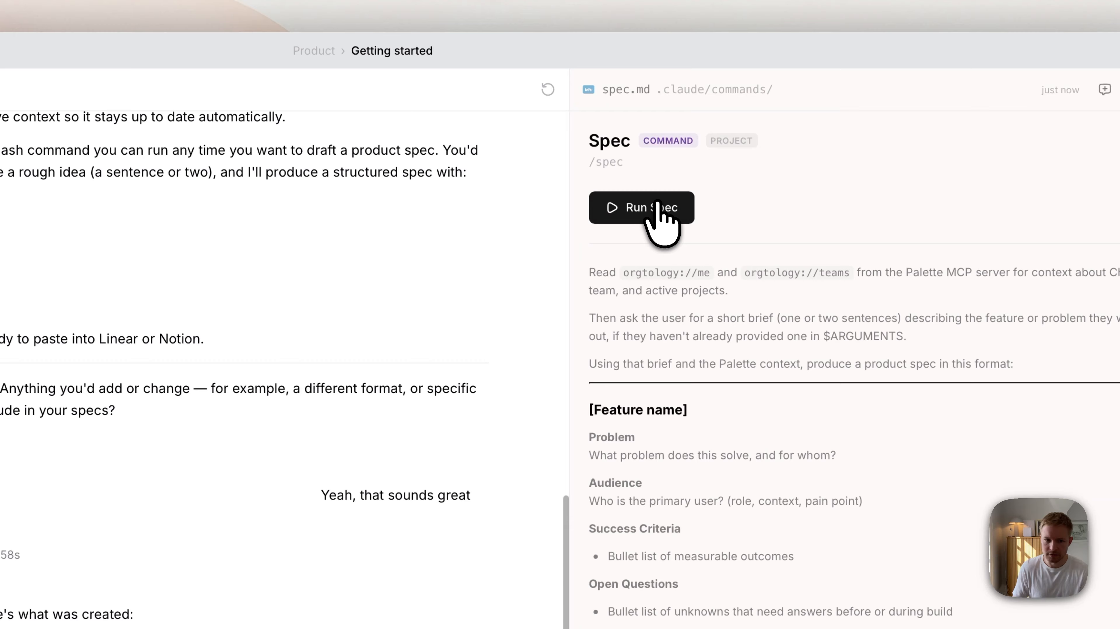
click(656, 206)
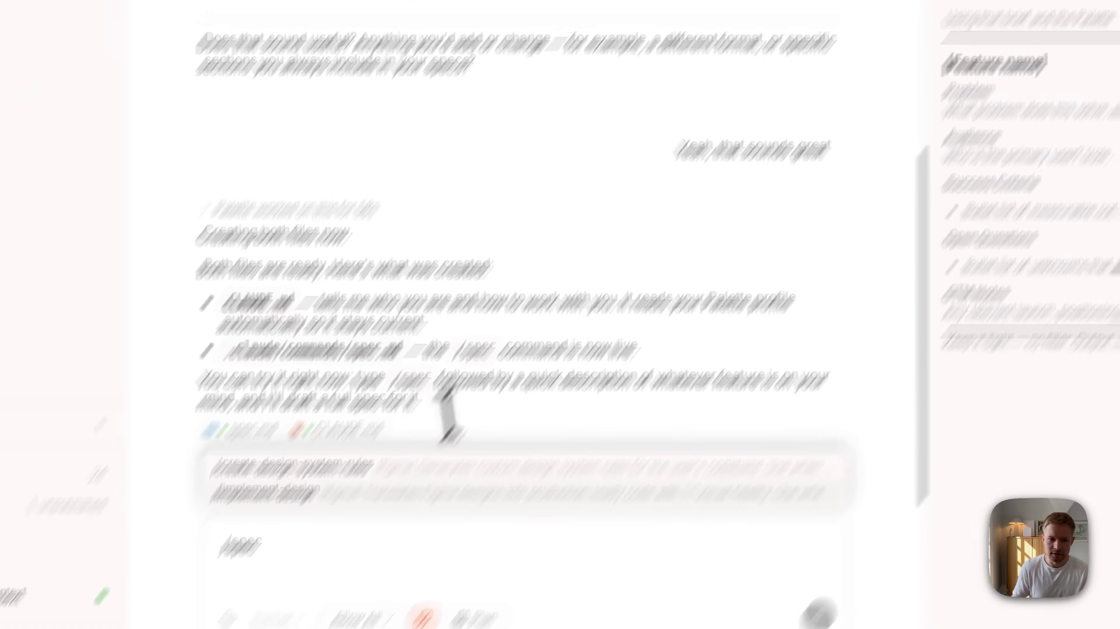
key(Return)
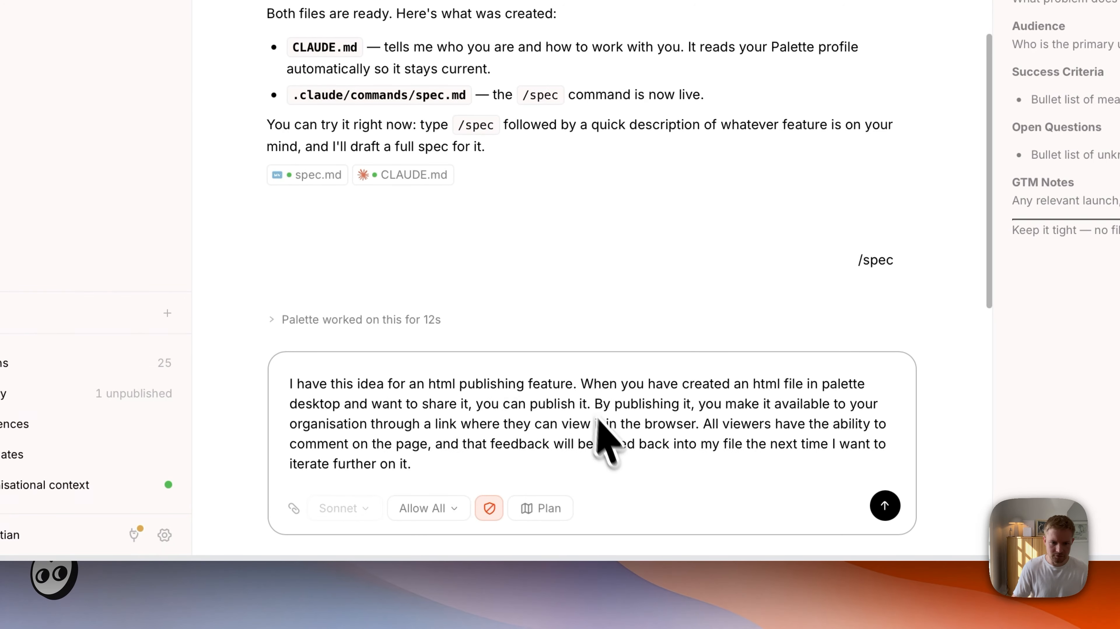
click(885, 505)
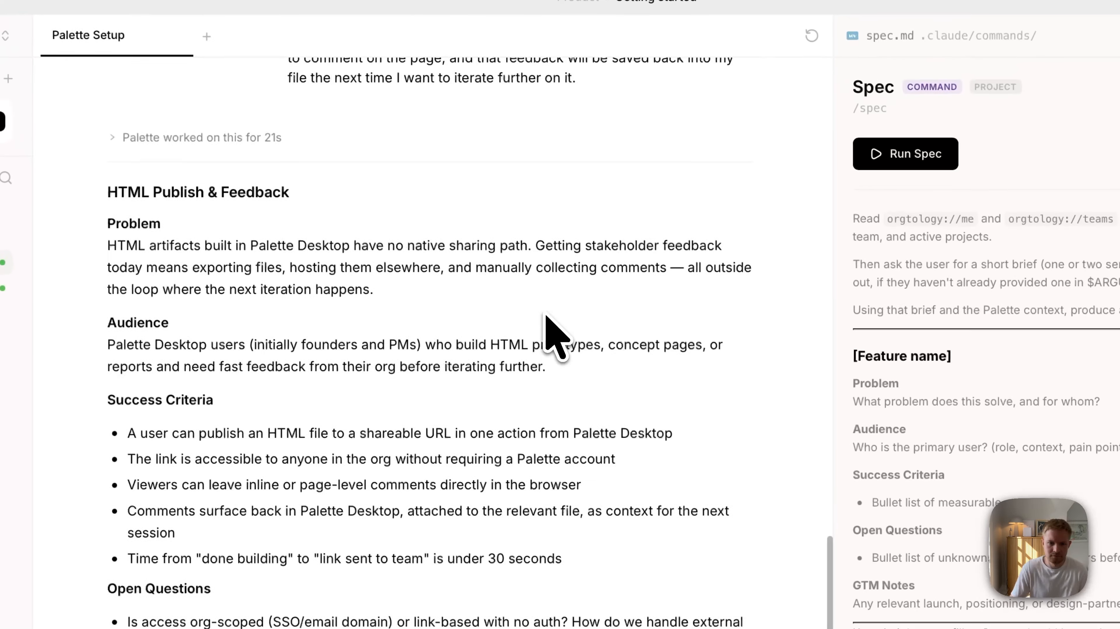
Step: Read through the drafted HTML Publish & Feedback spec, from the problem statement to the GTM notes
scroll(553, 330, up, 2)
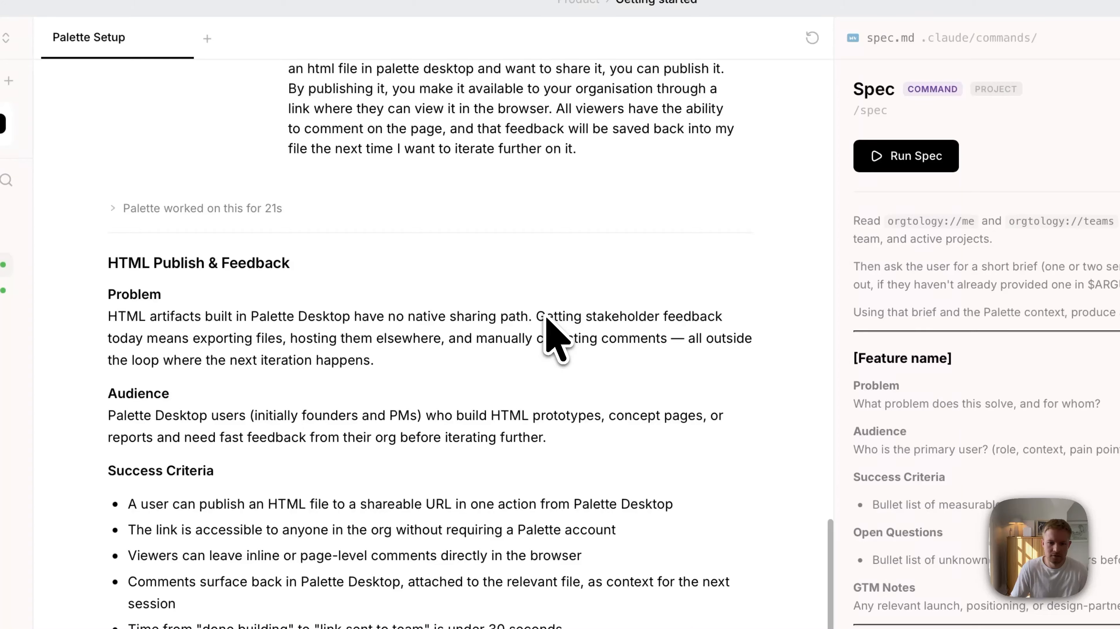
scroll(546, 326, up, 2)
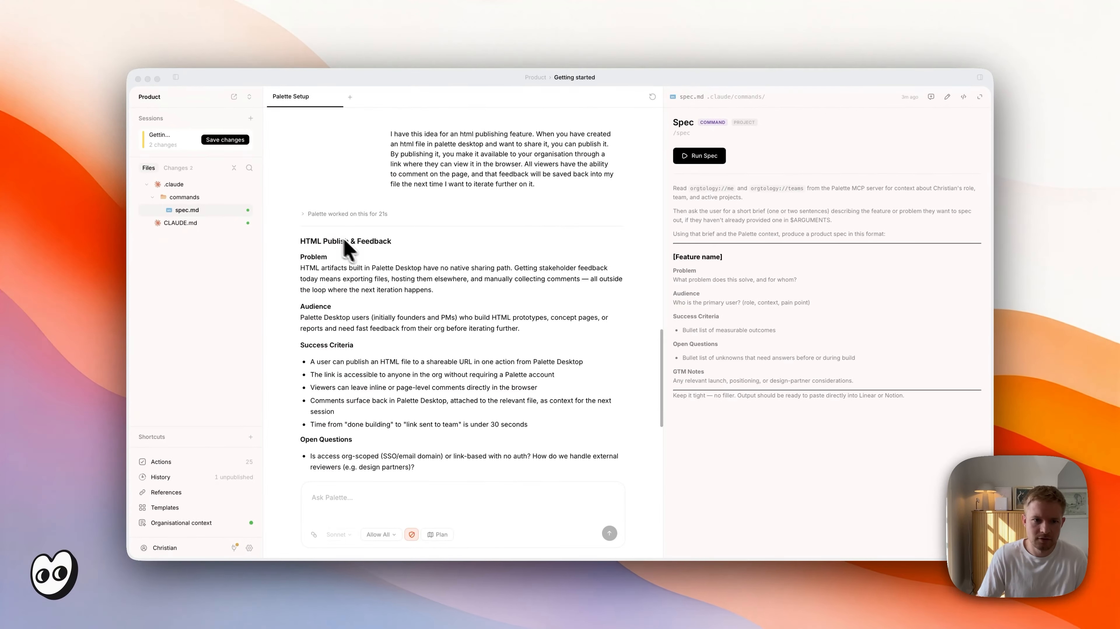
scroll(354, 253, down, 2)
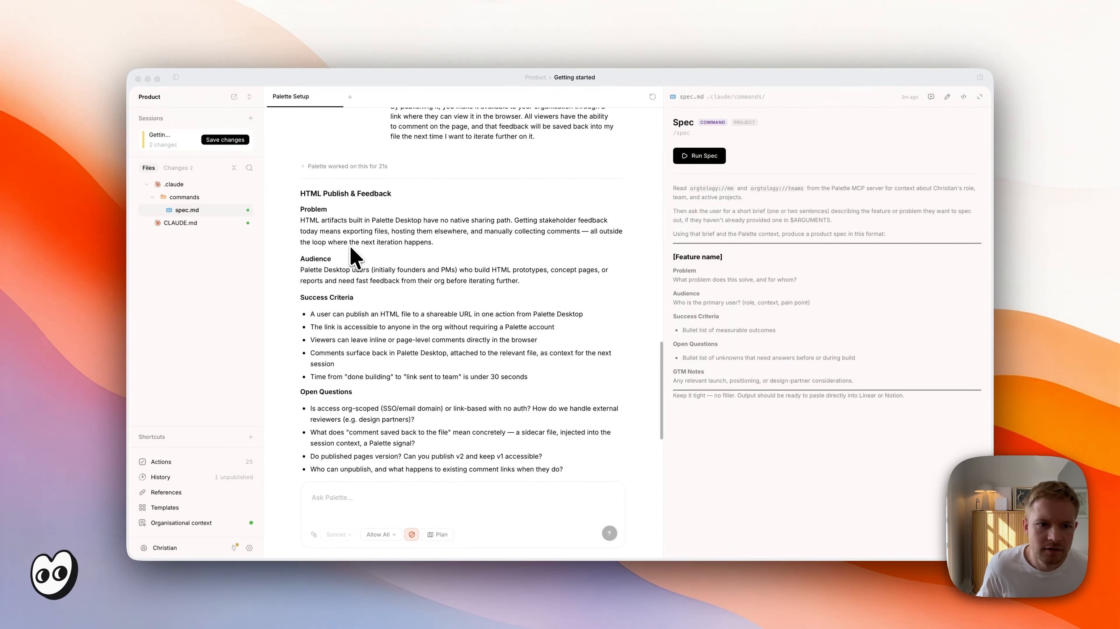
scroll(355, 253, down, 2)
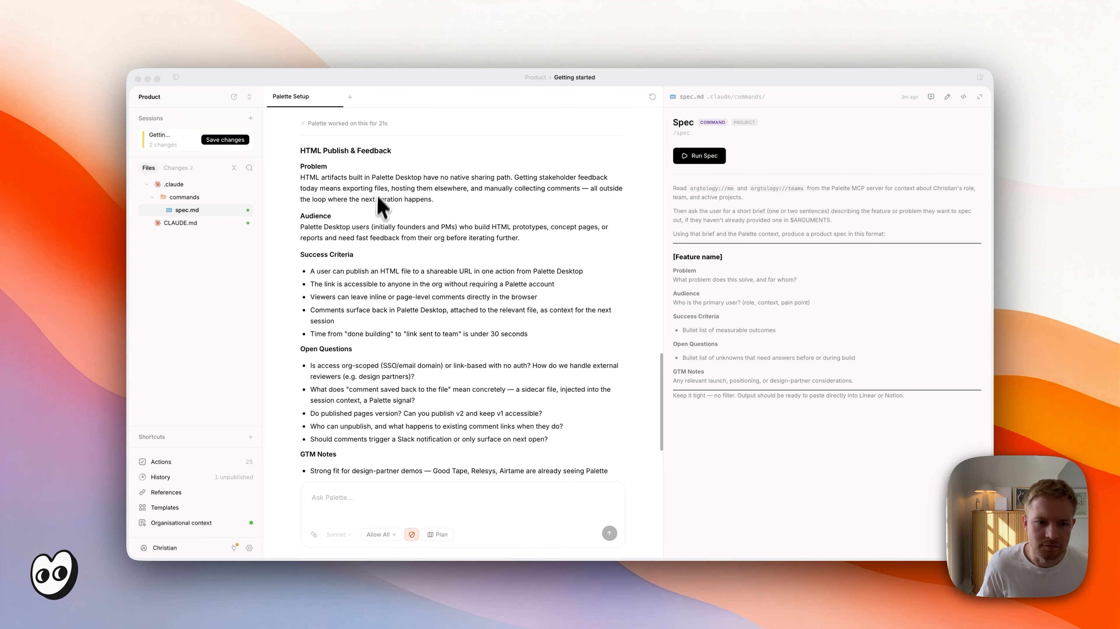
scroll(368, 273, down, 4)
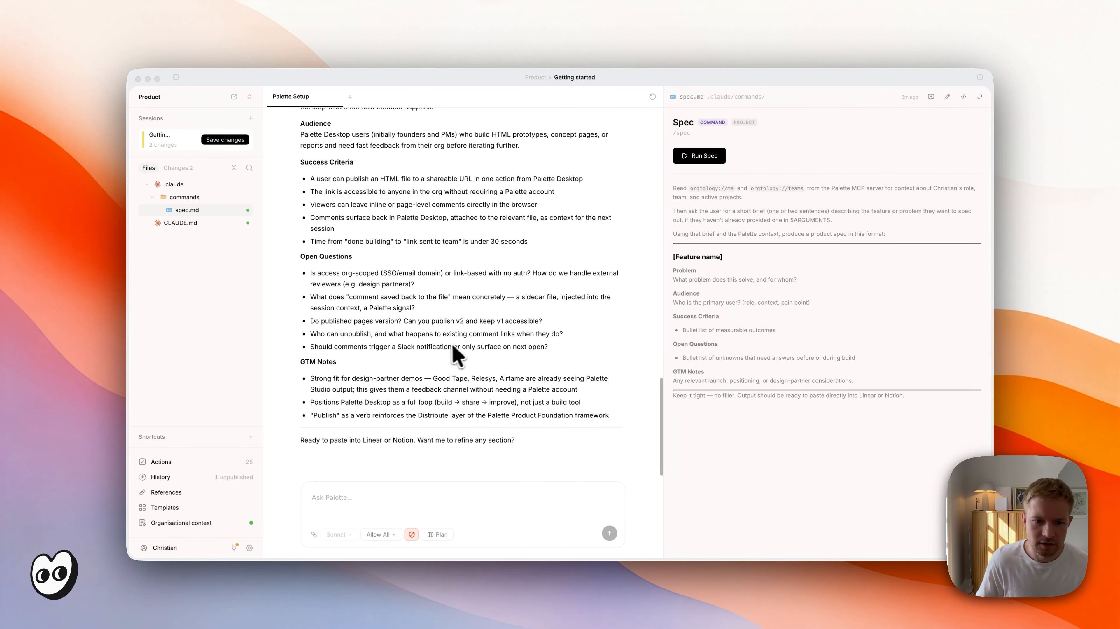
scroll(453, 356, up, 2)
scroll(446, 356, up, 3)
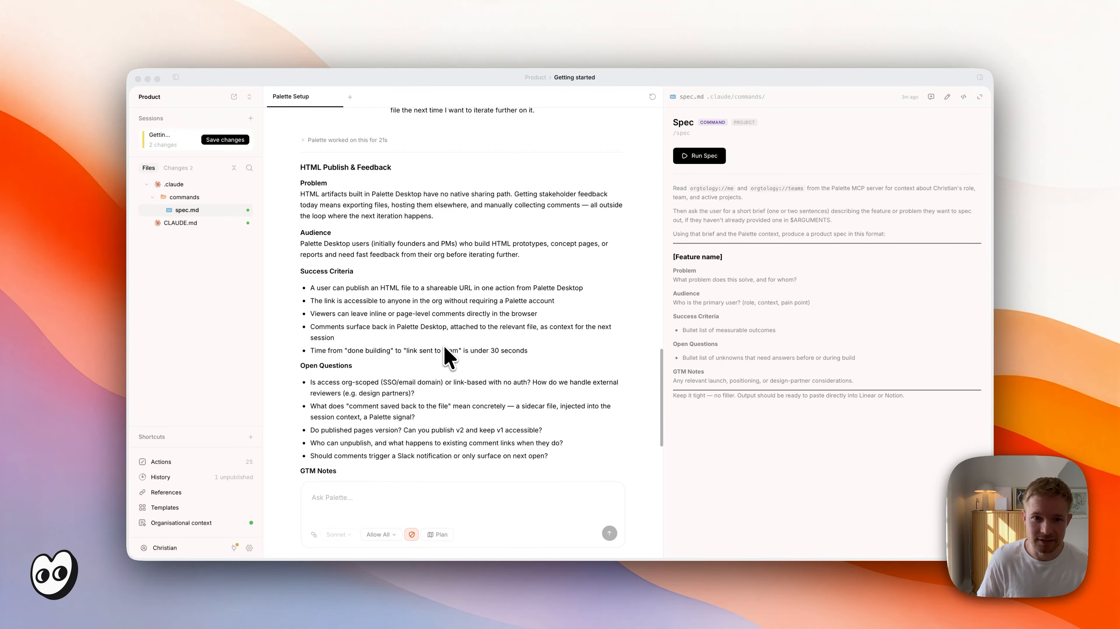
scroll(445, 356, up, 2)
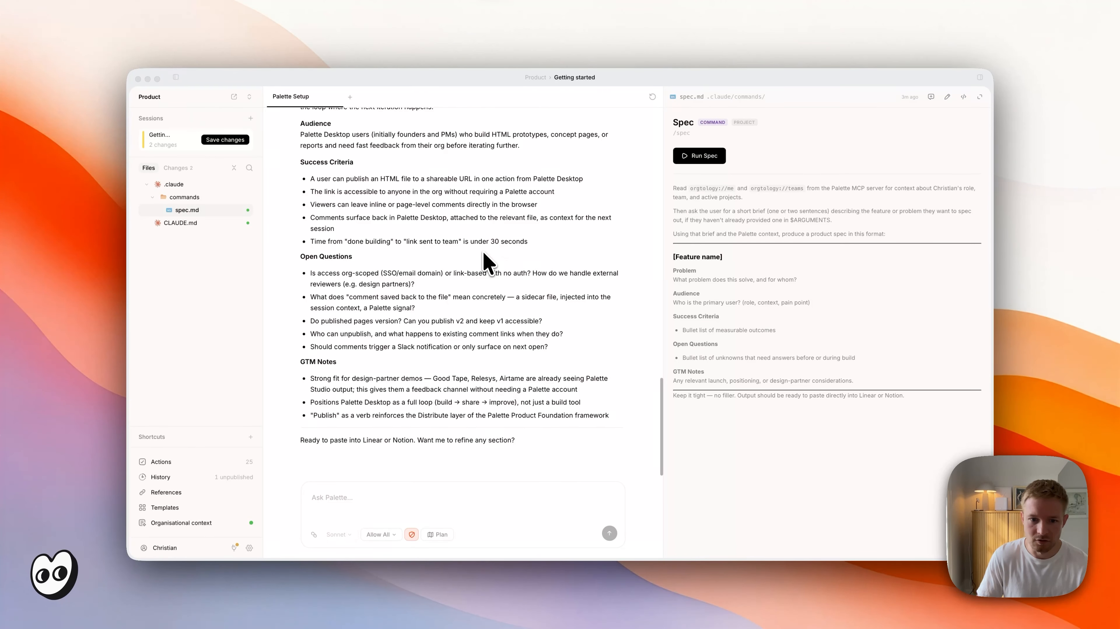
scroll(486, 260, up, 4)
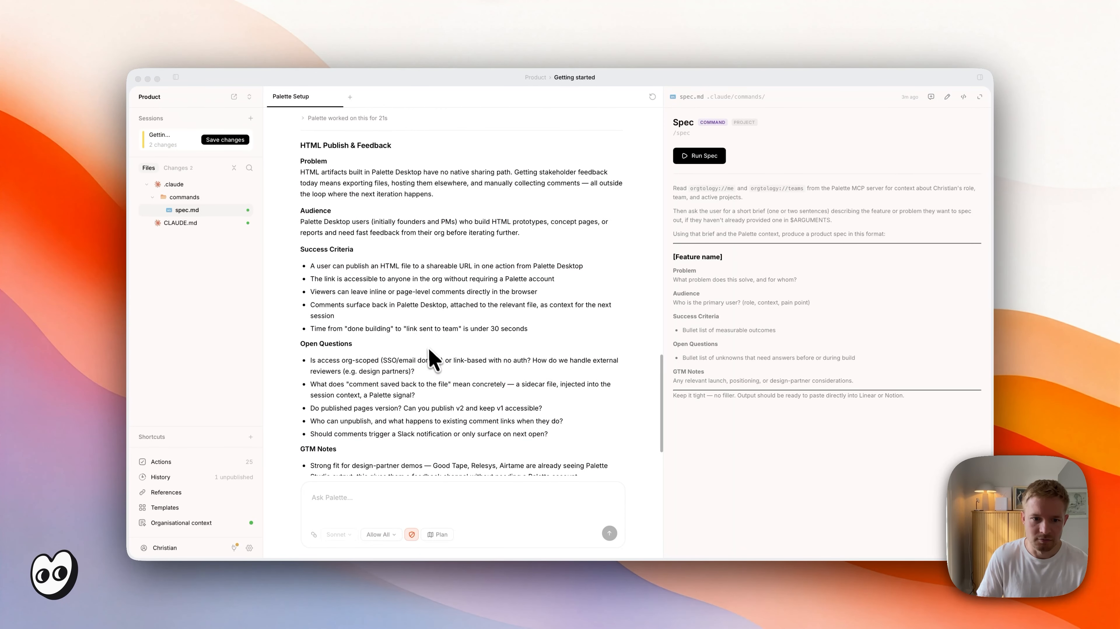
scroll(430, 356, up, 1)
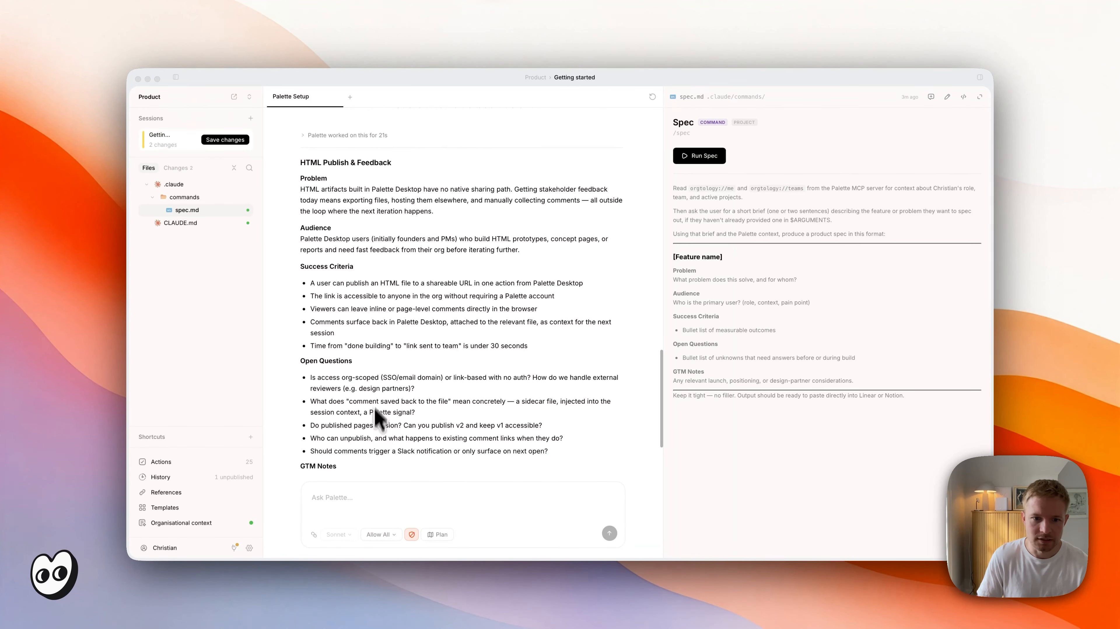
scroll(393, 355, up, 3)
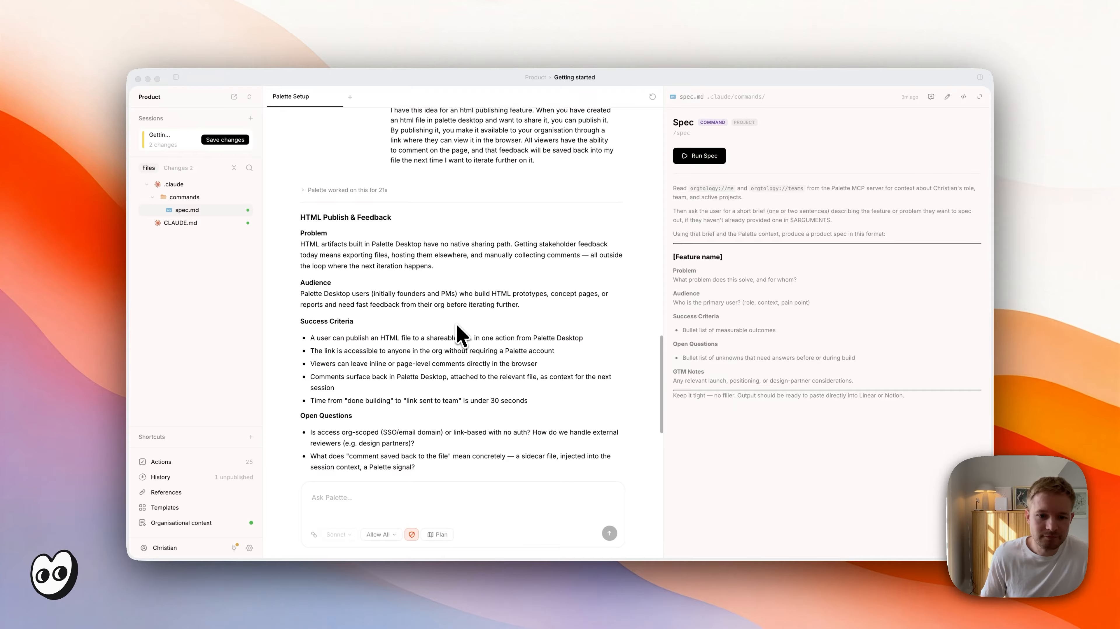
scroll(457, 336, down, 2)
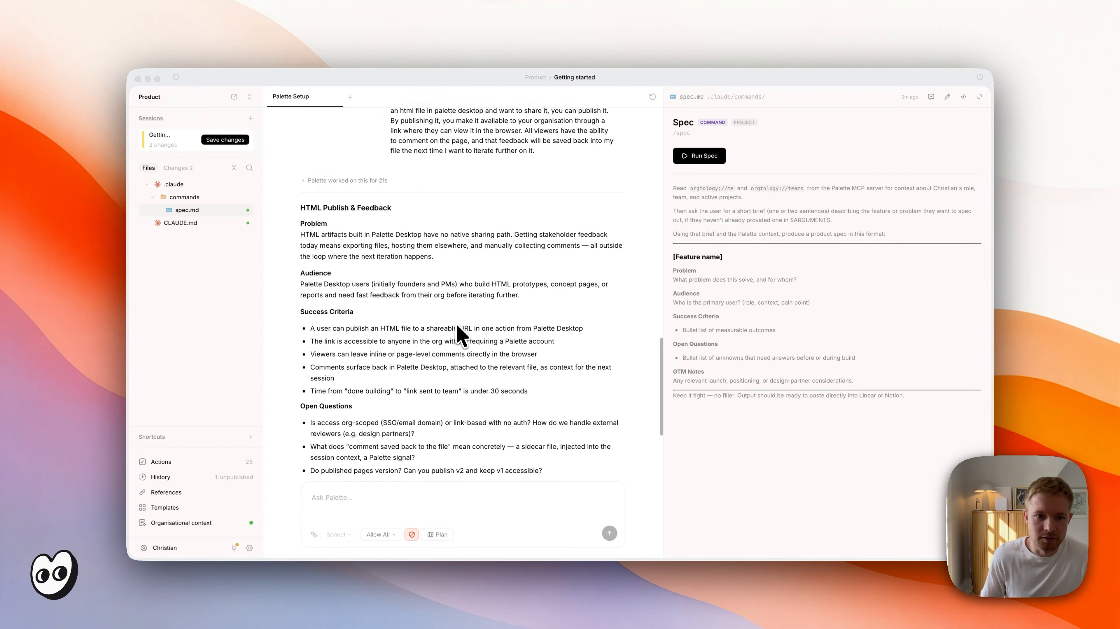
scroll(458, 336, down, 3)
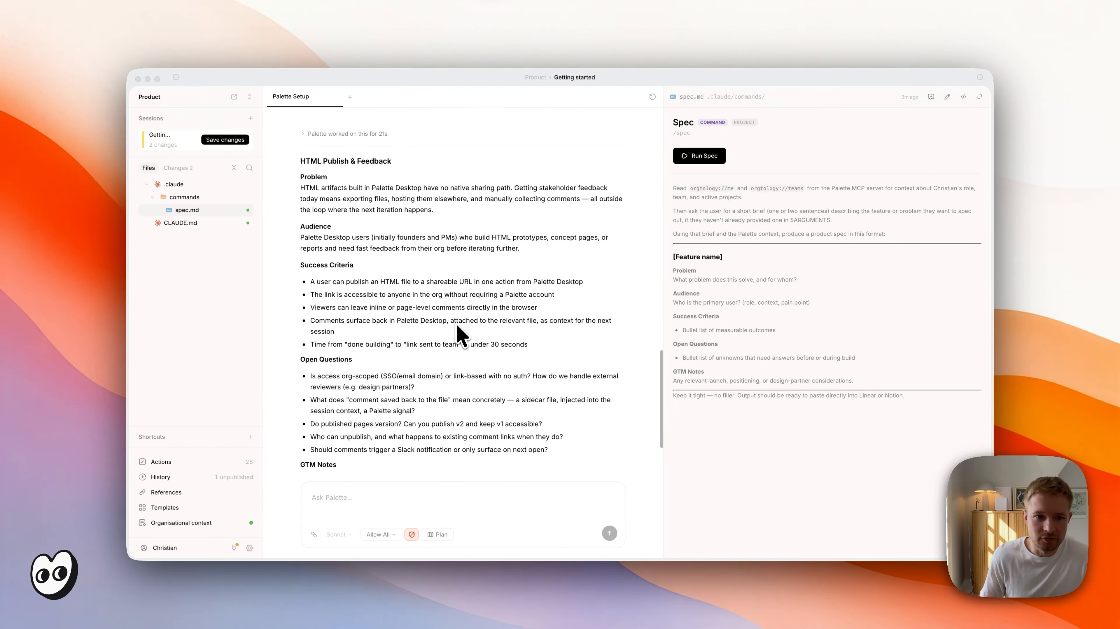
scroll(458, 335, down, 3)
scroll(458, 335, up, 5)
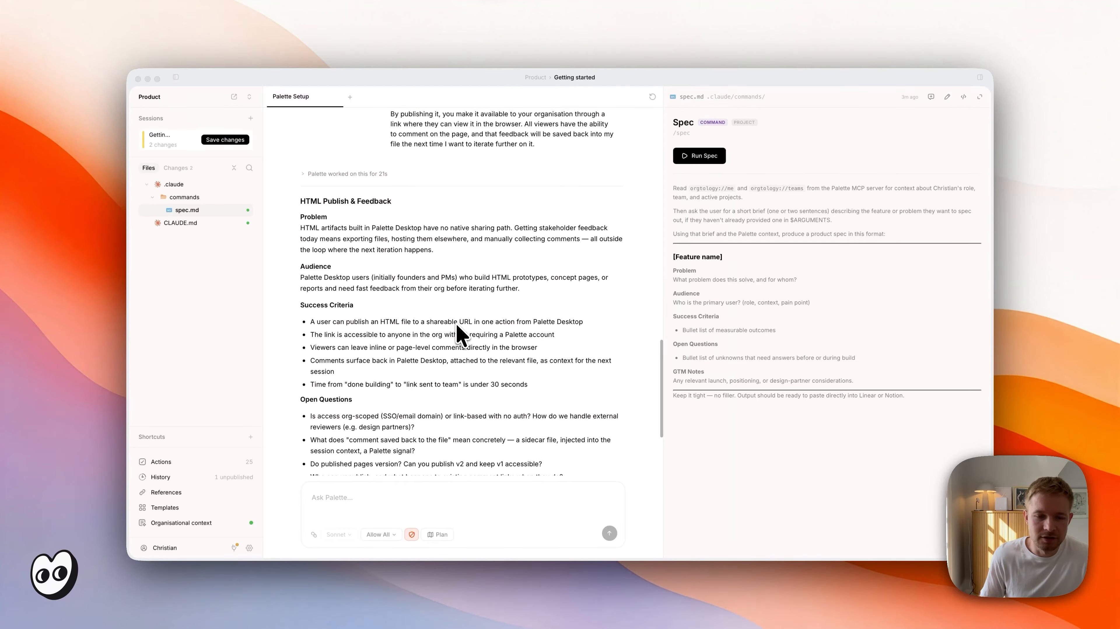
Step: Ask for a self-contained HTML file that shows a simple landing page and demonstrates how commenting could work on it
scroll(458, 335, down, 10)
click(370, 510)
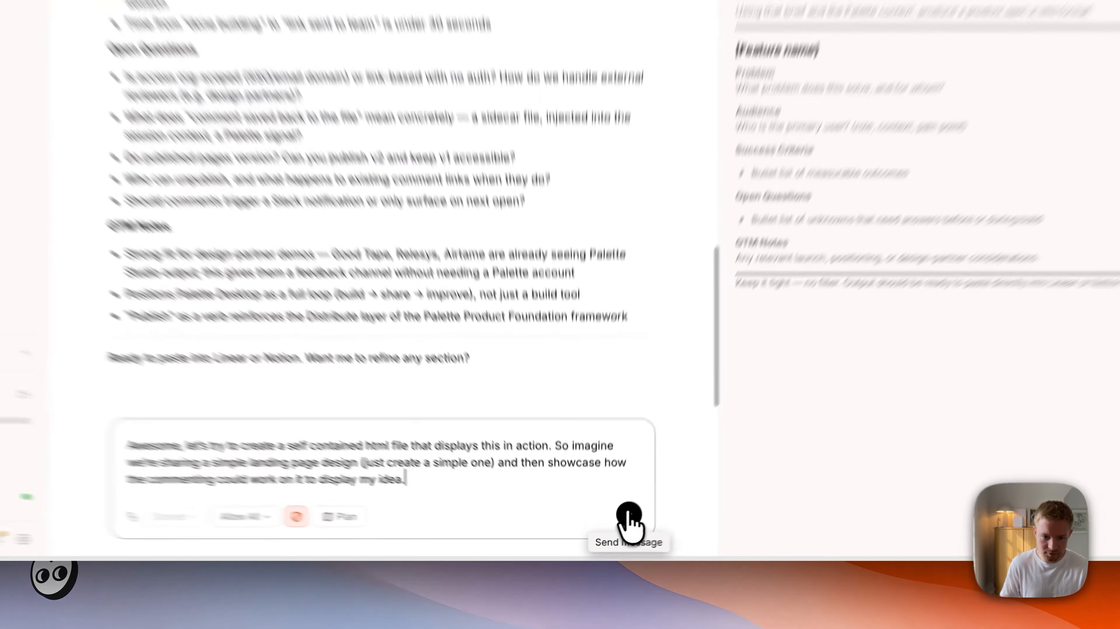
click(609, 533)
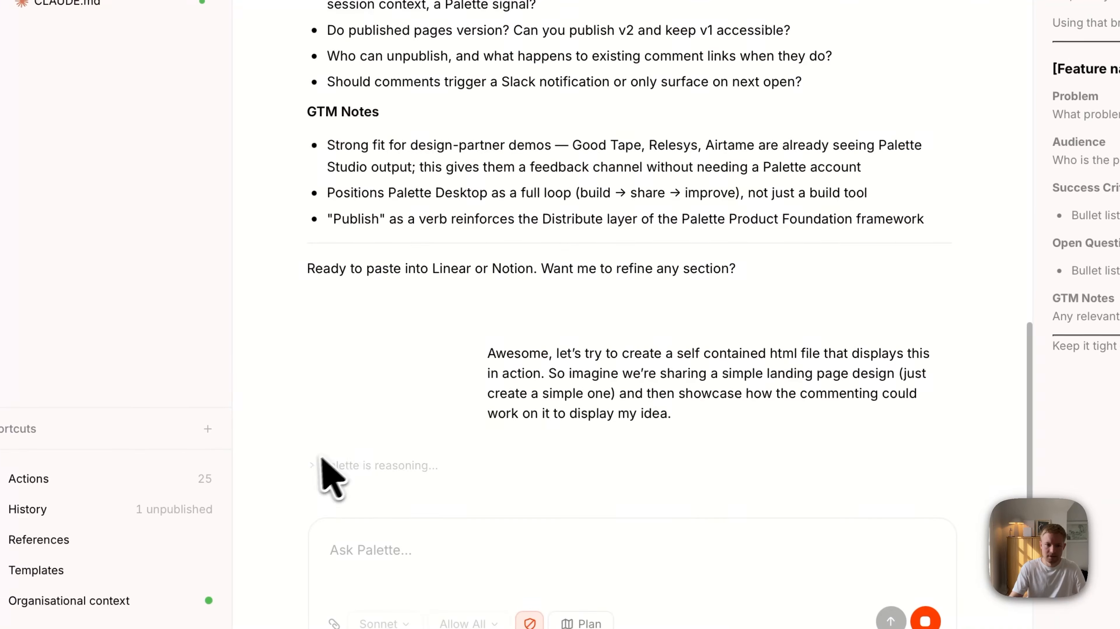
Step: Expand the assistant's live reasoning for the HTML request, look through it, and collapse it
click(319, 464)
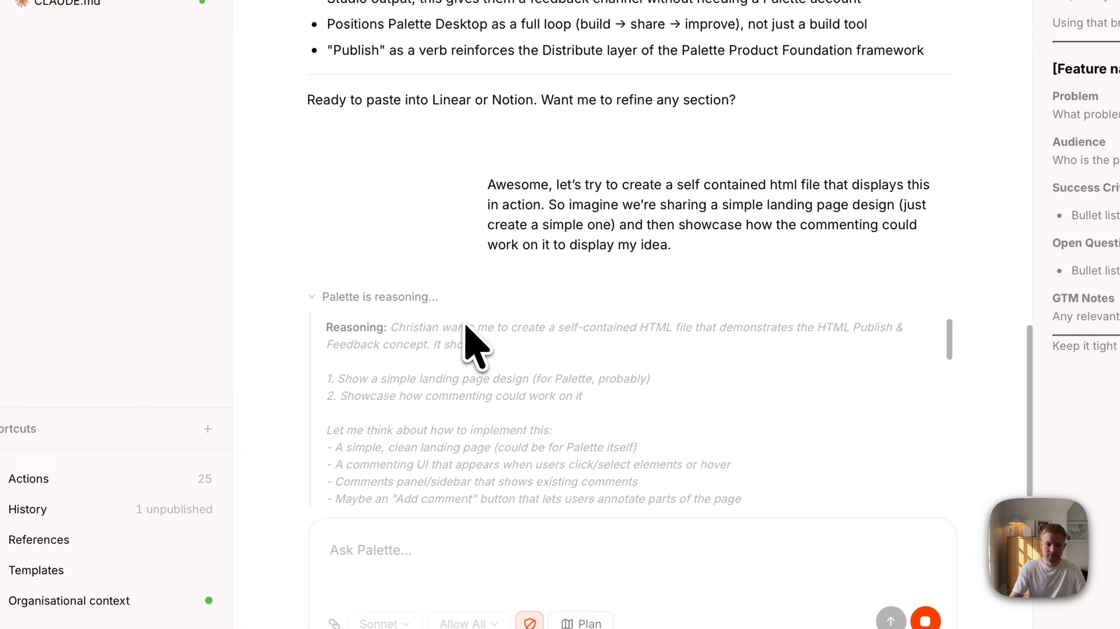
scroll(467, 339, down, 5)
scroll(467, 325, up, 5)
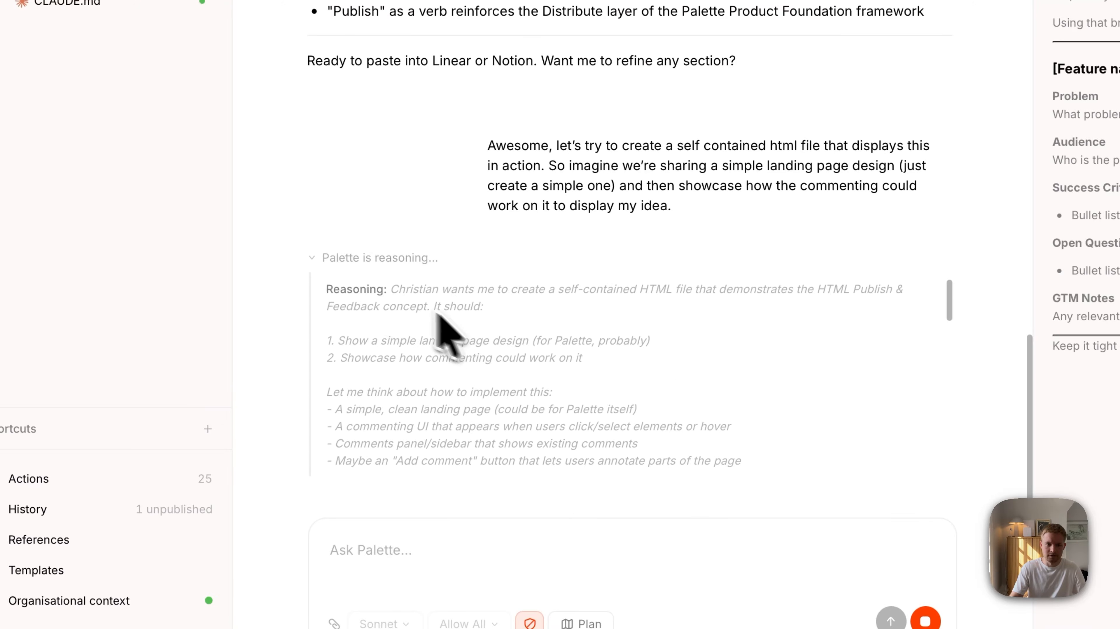
click(314, 259)
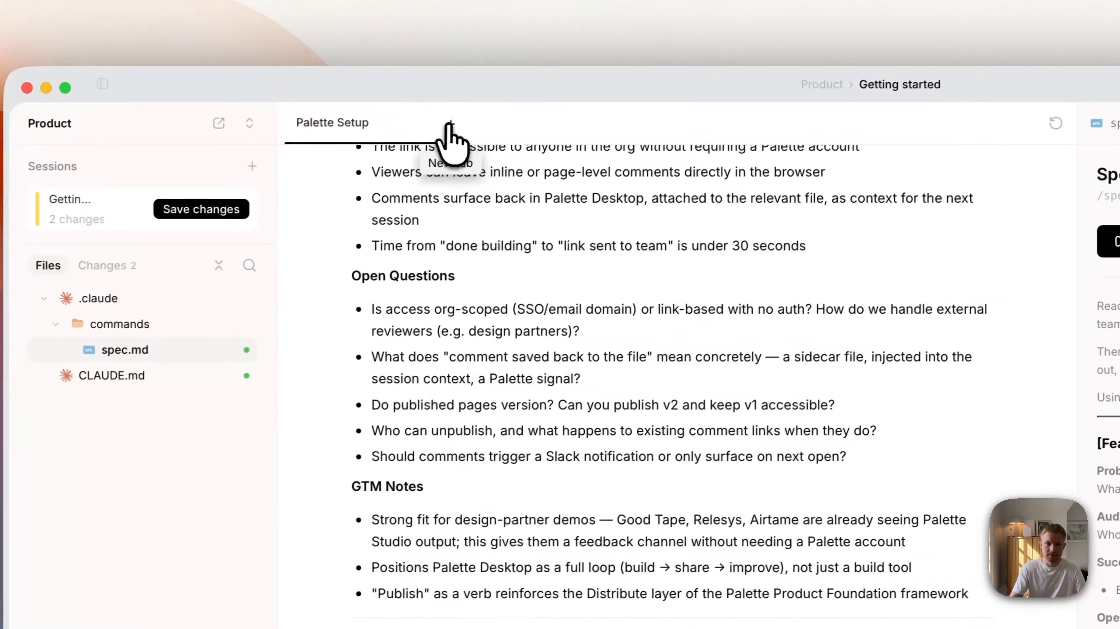
Step: Open a new chat tab in the session and show the workspace's References
click(449, 127)
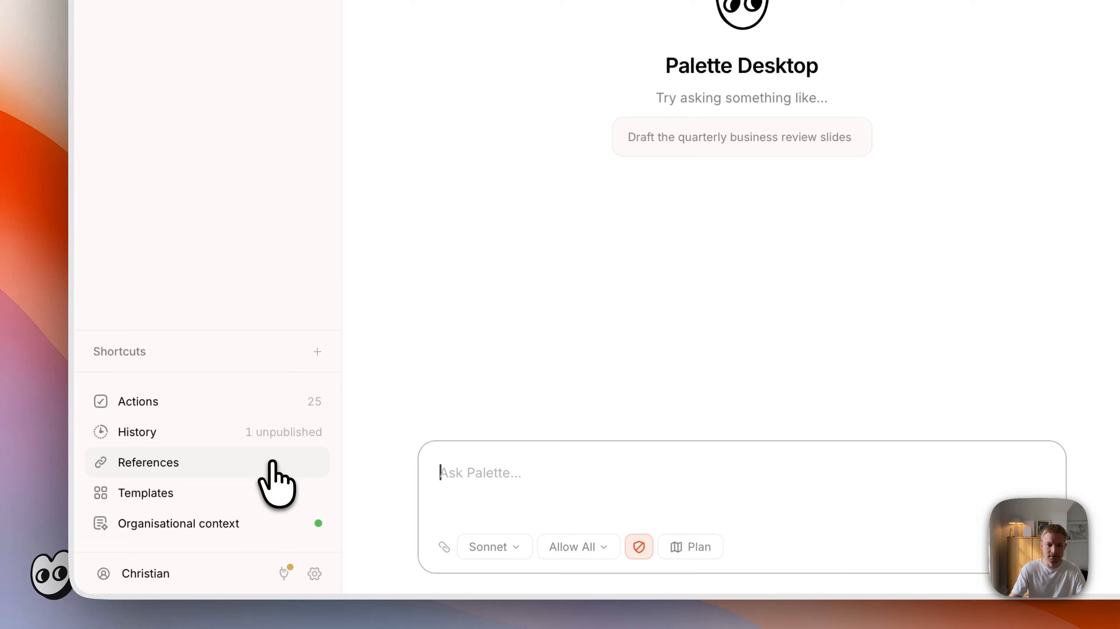
click(273, 462)
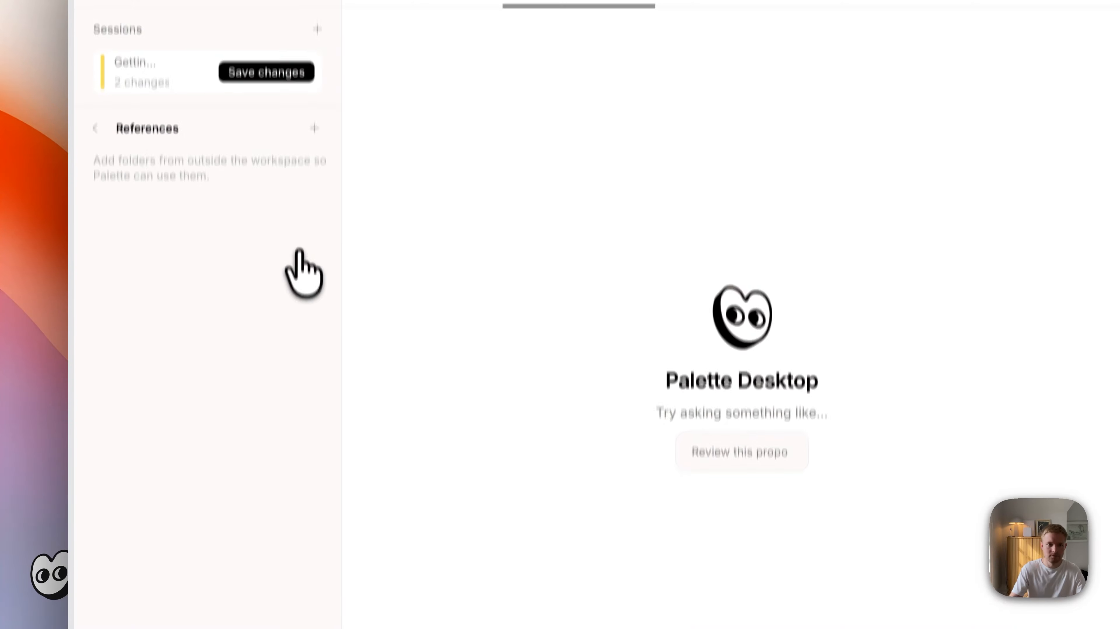